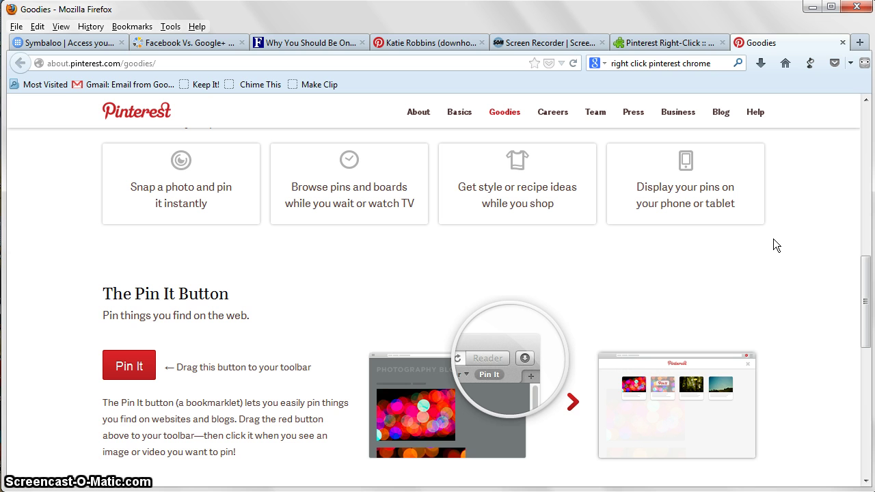
Drag the Pin It bookmarklet onto Firefox's bookmarks toolbar, then go to the Pinterest Right-Click tab.
{"action": "left_click", "coordinate": [784, 239]}
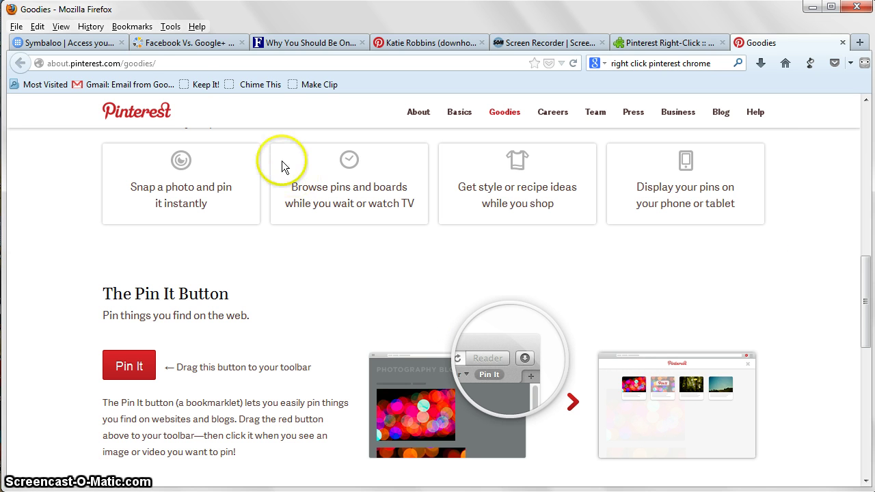
{"action": "left_click", "coordinate": [176, 62]}
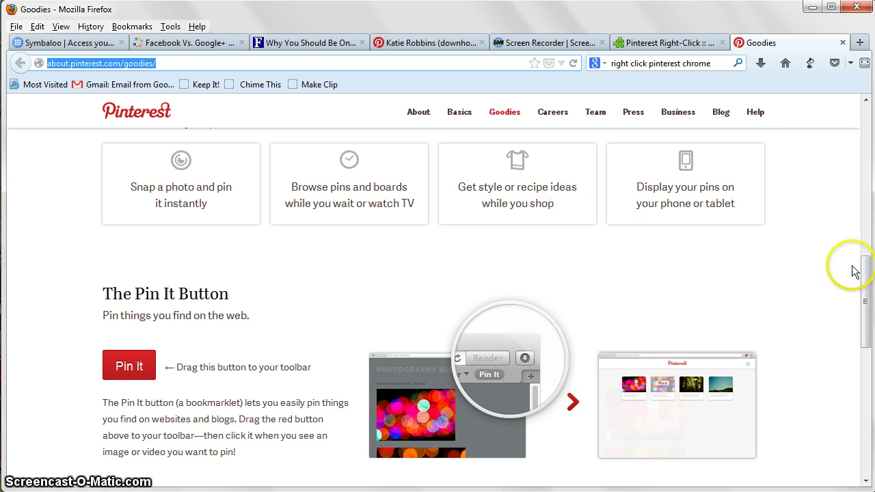
{"action": "left_click_drag", "start_coordinate": [867, 266], "coordinate": [866, 288]}
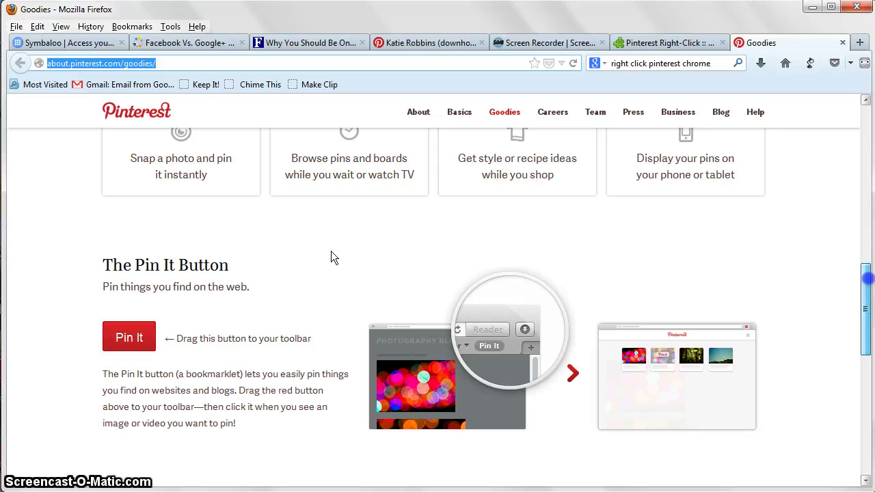
{"action": "left_click_drag", "start_coordinate": [125, 322], "coordinate": [373, 84]}
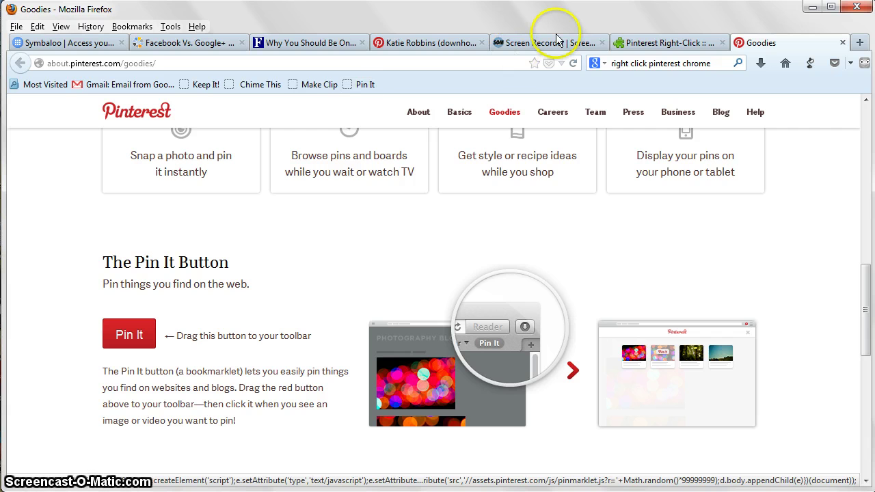
{"action": "left_click", "coordinate": [648, 42]}
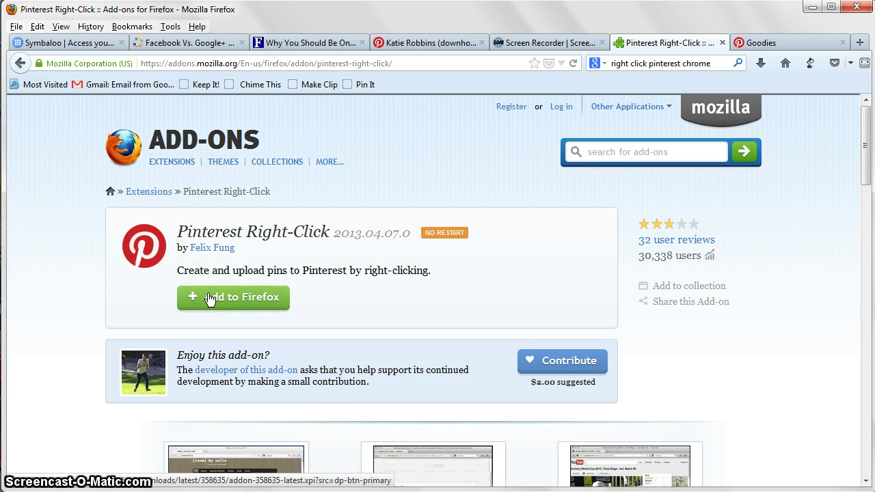
Confirm the Firefox logo image's context menu offers Pin Image, then go to the Pinterest profile.
{"action": "right_click", "coordinate": [123, 146]}
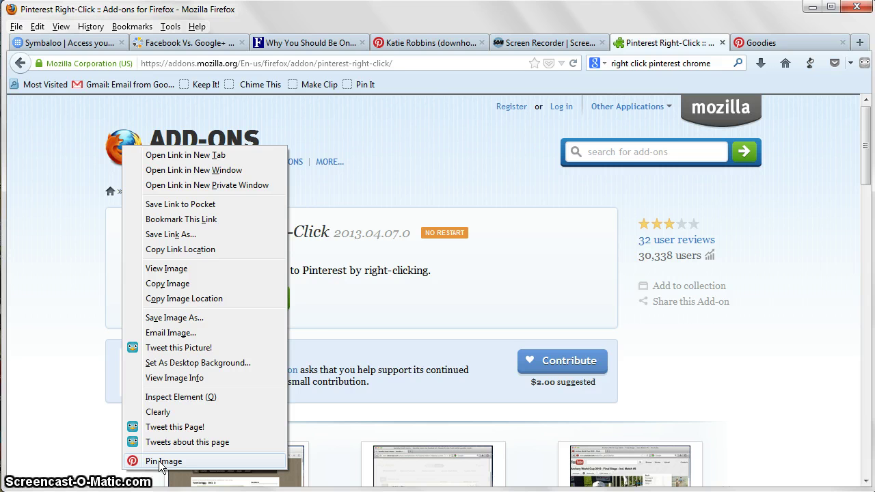
{"action": "left_click", "coordinate": [449, 168]}
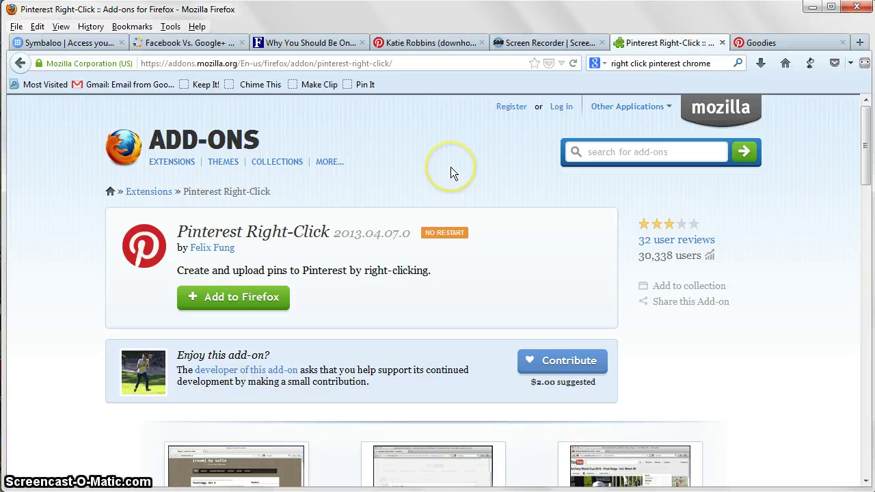
{"action": "left_click", "coordinate": [446, 41]}
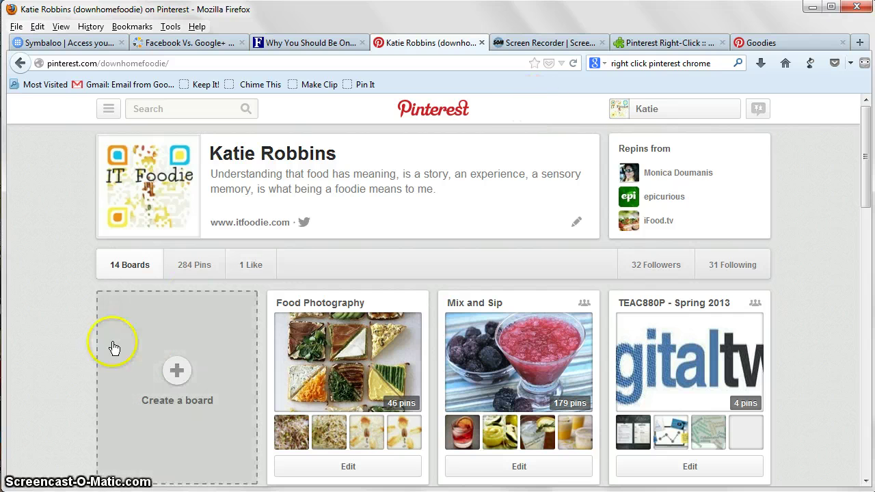
Start a new secret board named 'Reading List' with description 'Articles to read later'.
{"action": "left_click", "coordinate": [175, 374]}
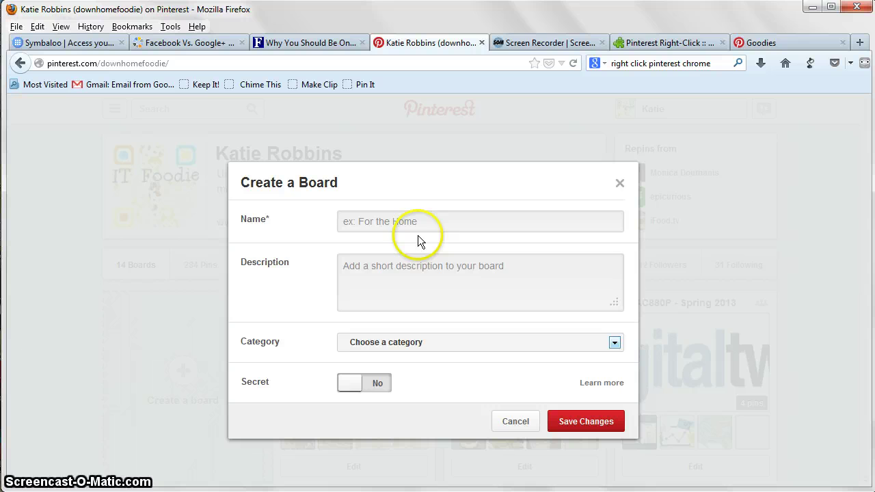
{"action": "left_click", "coordinate": [262, 381]}
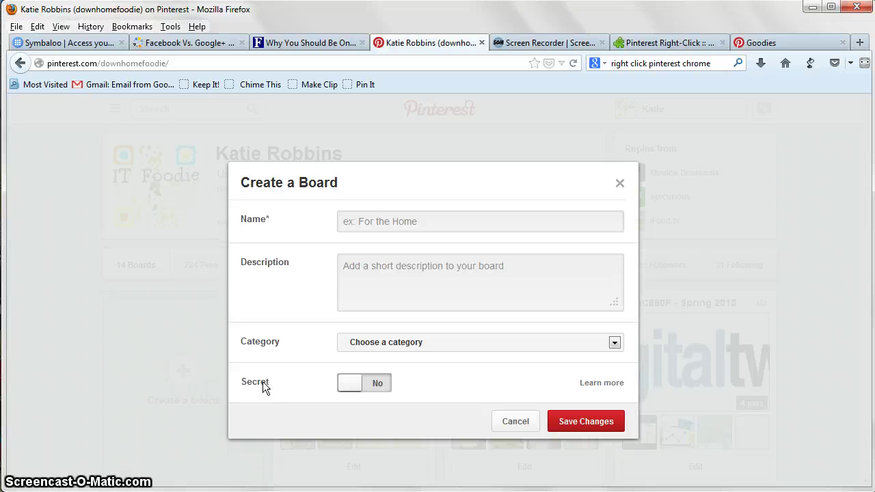
{"action": "left_click", "coordinate": [434, 224]}
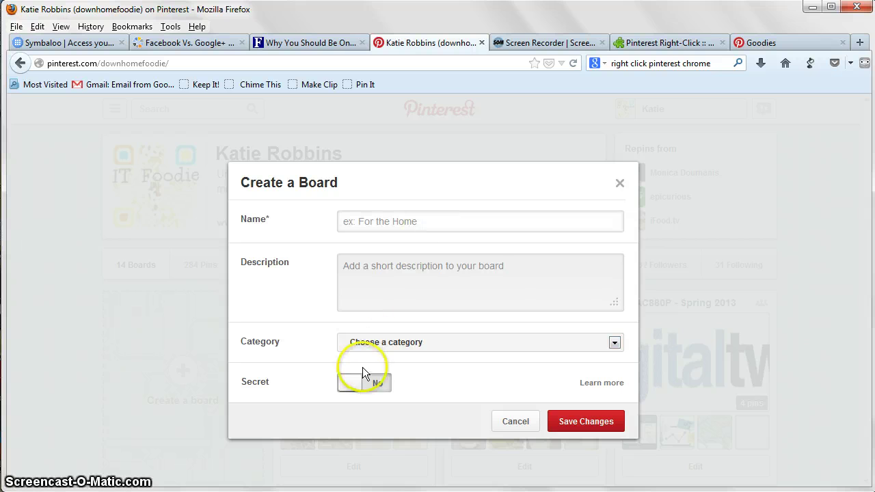
{"action": "left_click", "coordinate": [363, 385]}
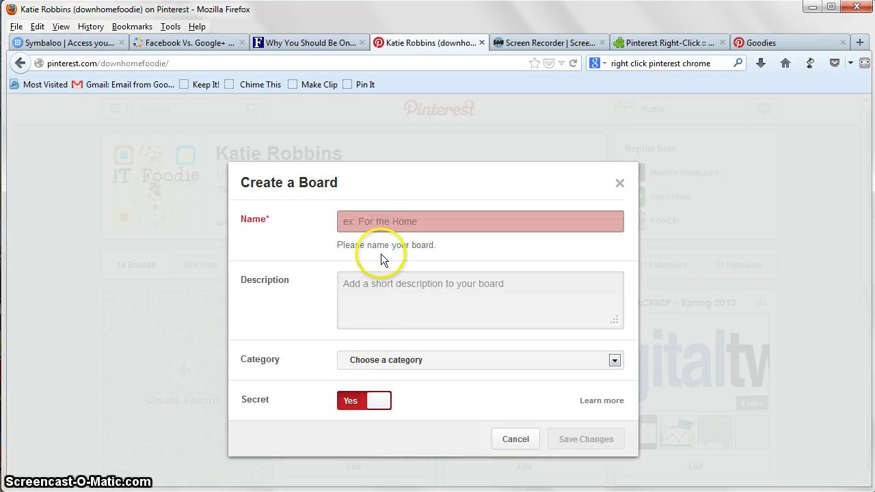
{"action": "left_click", "coordinate": [373, 225]}
{"action": "type", "text": "Reading "}
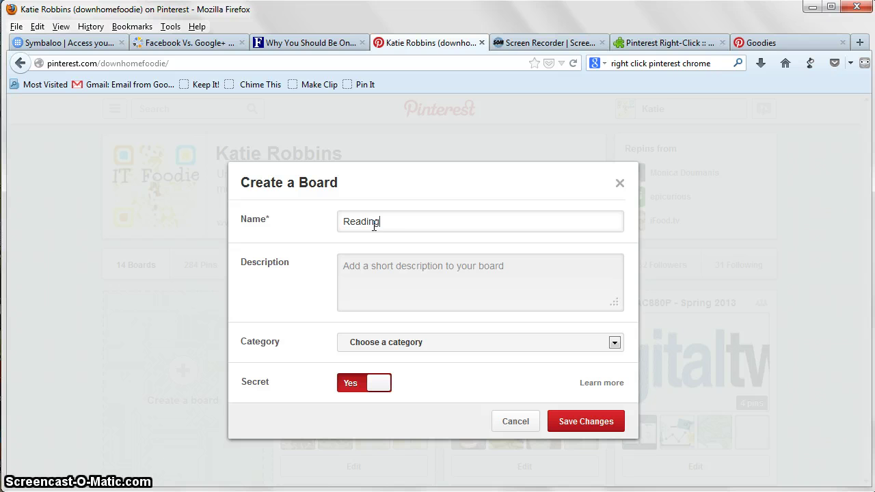
{"action": "type", "text": "List"}
{"action": "left_click", "coordinate": [371, 278]}
{"action": "type", "text": "A"}
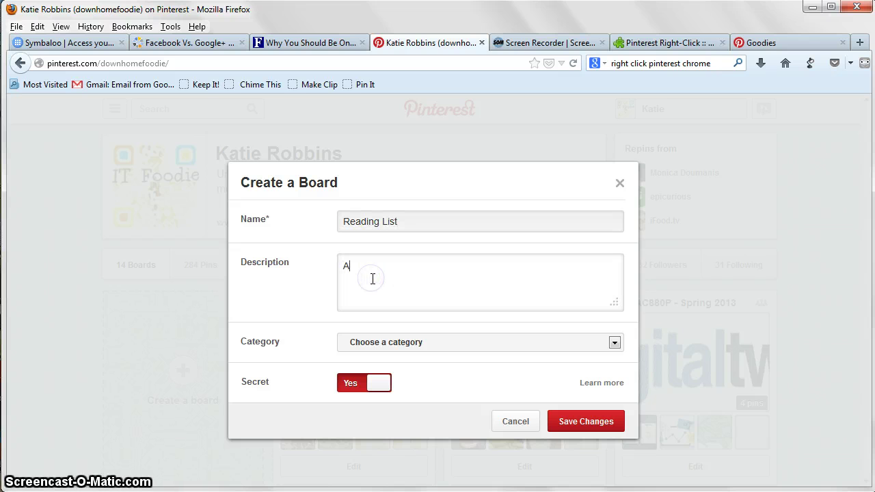
{"action": "type", "text": "rticle"}
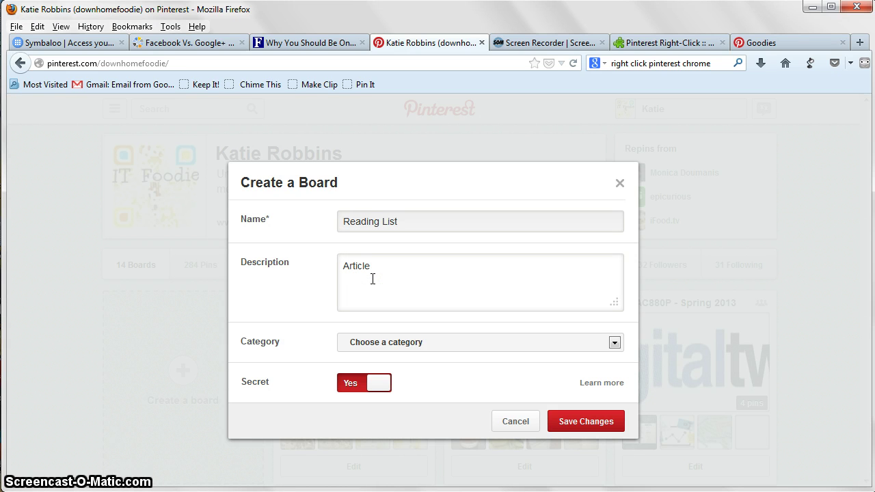
{"action": "type", "text": "s t"}
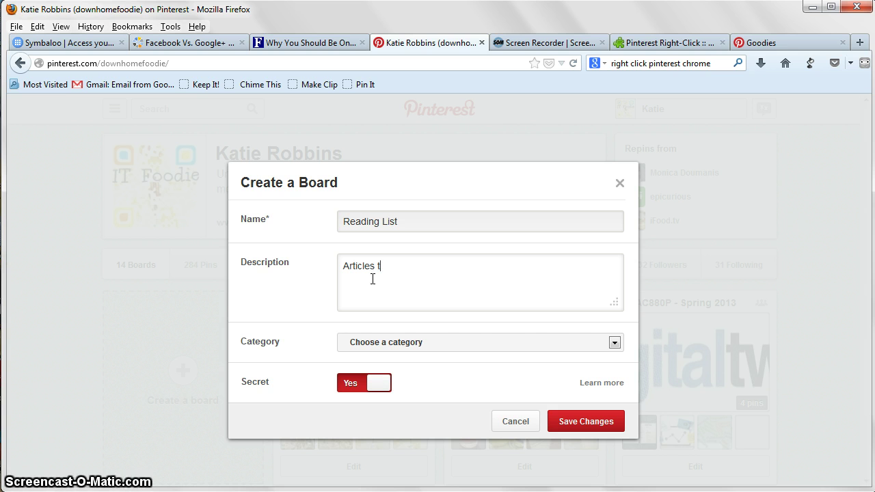
{"action": "type", "text": "o read later"}
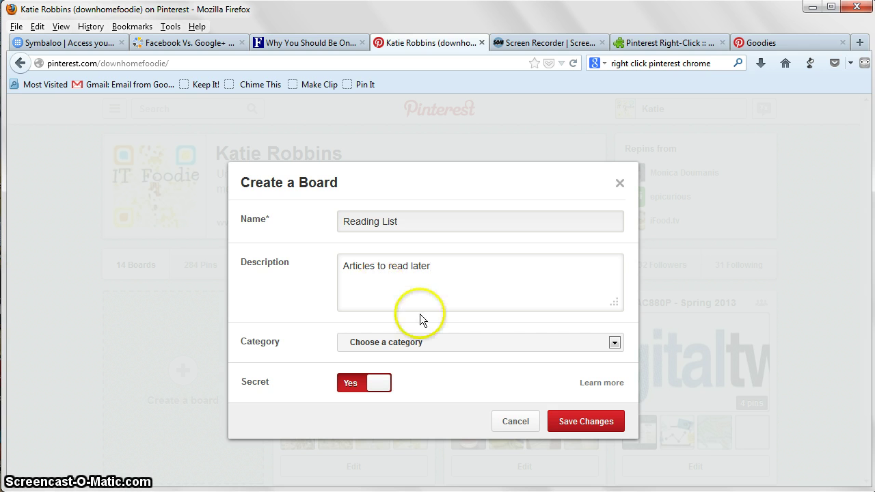
Save the Reading List board and go to the Facebook Vs. Google+ article.
{"action": "left_click", "coordinate": [575, 420]}
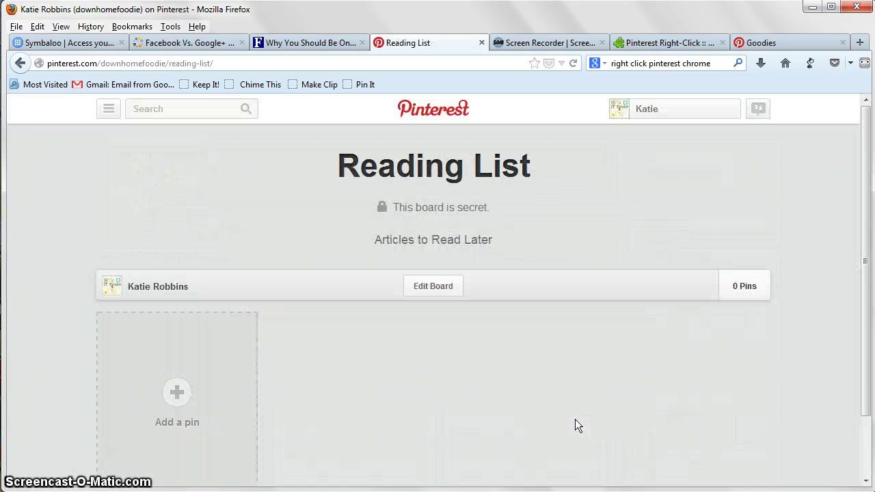
{"action": "left_click", "coordinate": [840, 322]}
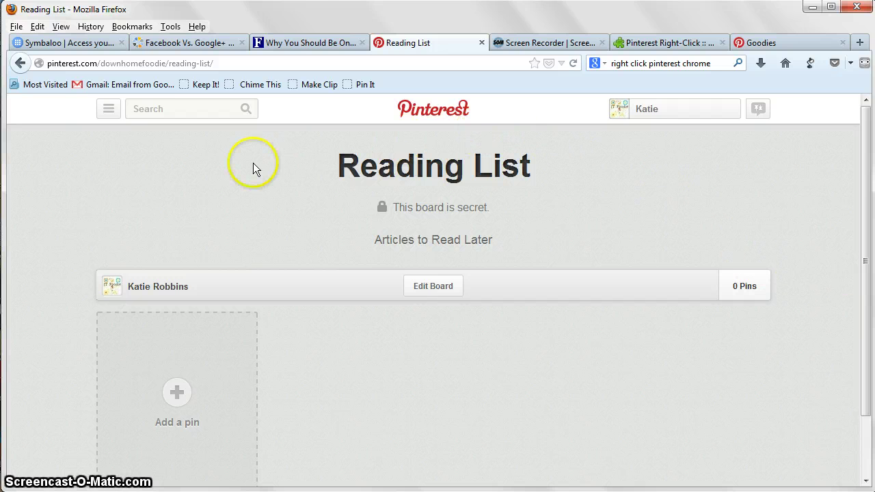
{"action": "left_click", "coordinate": [209, 48]}
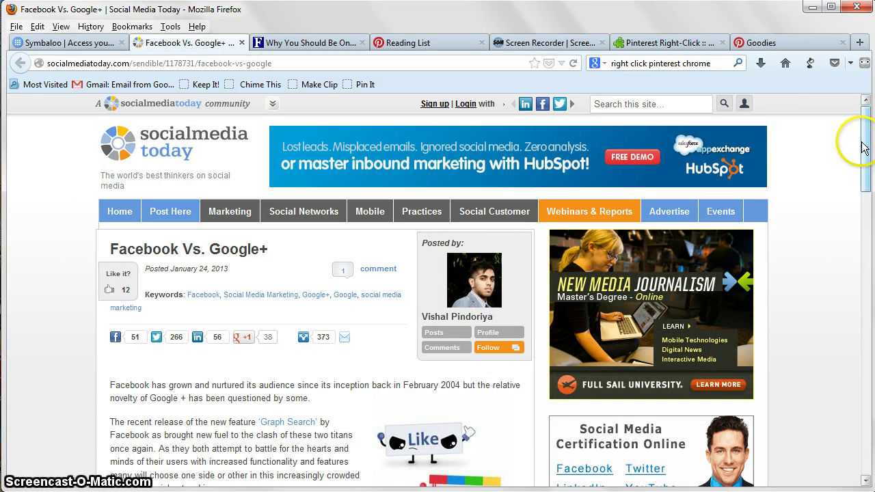
Run the Pin It bookmarklet on the article and pick the 200 x 200 Like/+1 image.
{"action": "scroll", "coordinate": [865, 153], "scroll_direction": "down", "scroll_amount": 2}
{"action": "scroll", "coordinate": [865, 153], "scroll_direction": "down", "scroll_amount": 2}
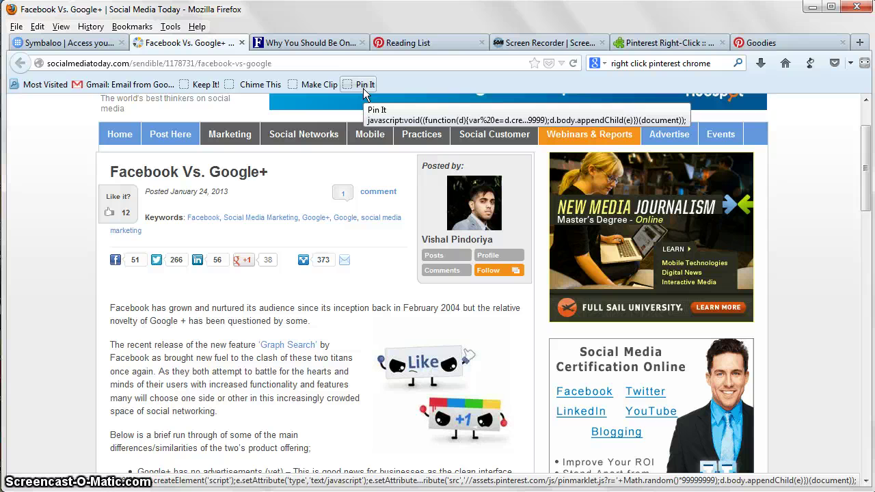
{"action": "left_click", "coordinate": [363, 87]}
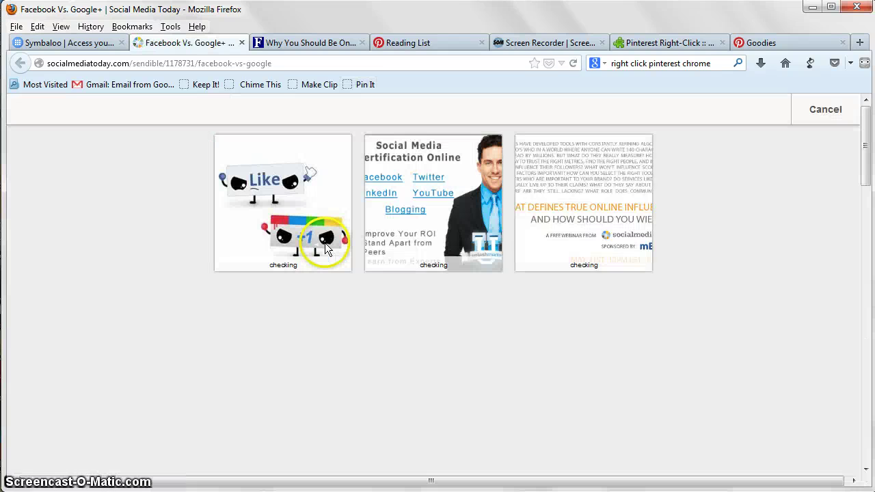
{"action": "mouse_move", "coordinate": [283, 236]}
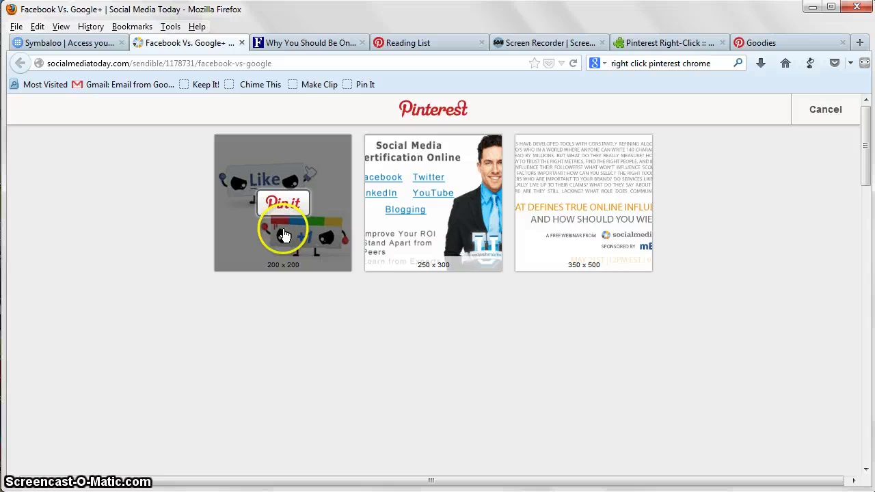
{"action": "left_click", "coordinate": [280, 208]}
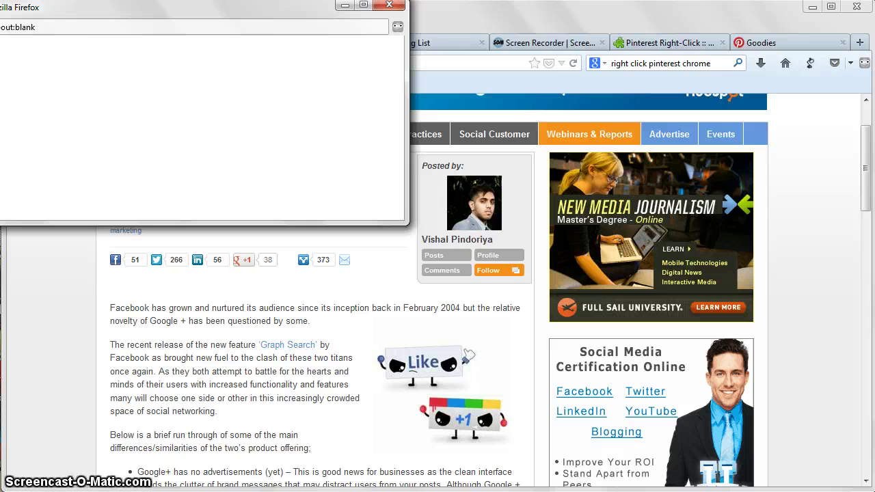
Move the pin window onscreen, clear the default description and choose the Reading List board.
{"action": "key", "text": "alt+space"}
{"action": "key", "text": "Escape"}
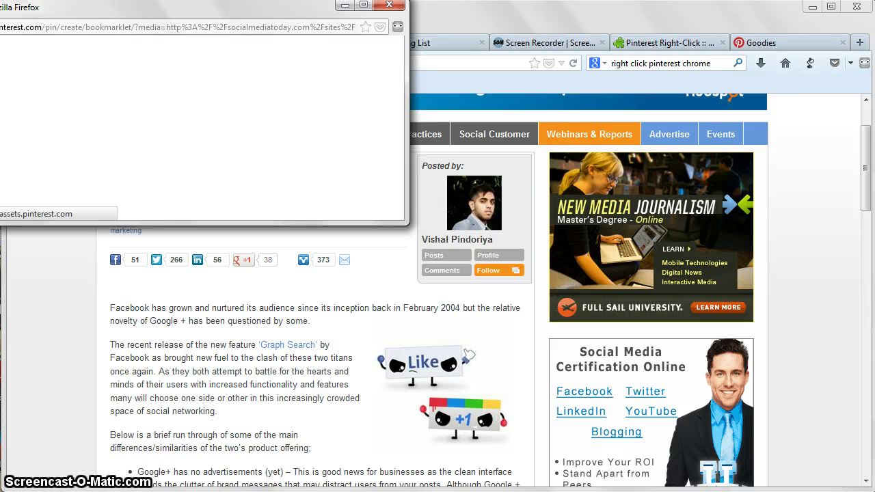
{"action": "left_click_drag", "start_coordinate": [14, 7], "coordinate": [49, 22]}
{"action": "left_click", "coordinate": [160, 170]}
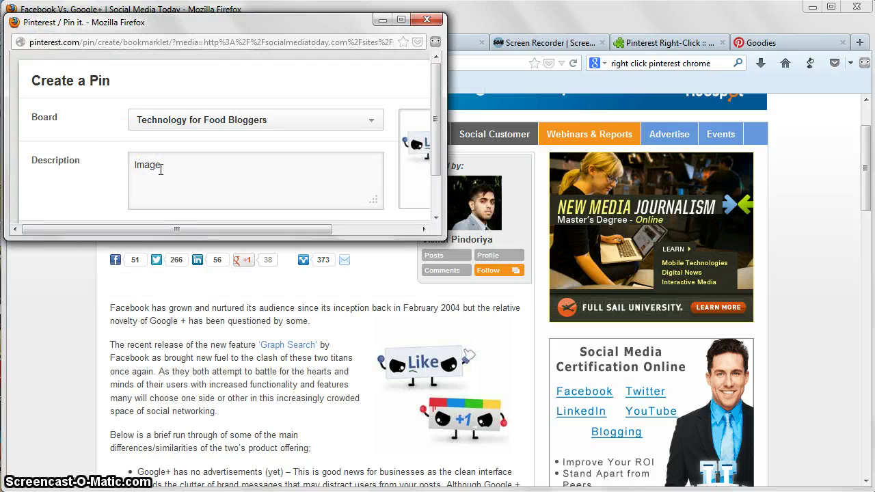
{"action": "key", "text": "BackSpace"}
{"action": "key", "text": "BackSpace"}
{"action": "key", "text": "BackSpace"}
{"action": "key", "text": "BackSpace"}
{"action": "key", "text": "BackSpace"}
{"action": "left_click", "coordinate": [370, 119]}
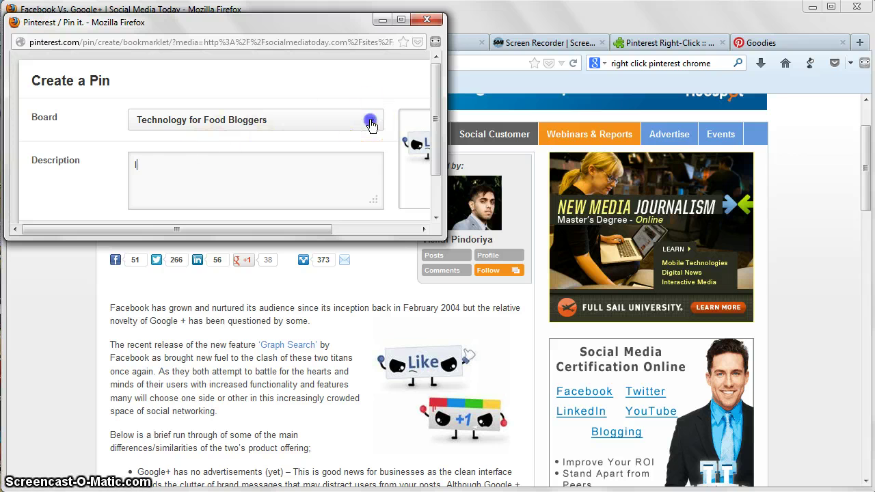
{"action": "left_click_drag", "start_coordinate": [333, 141], "coordinate": [329, 209]}
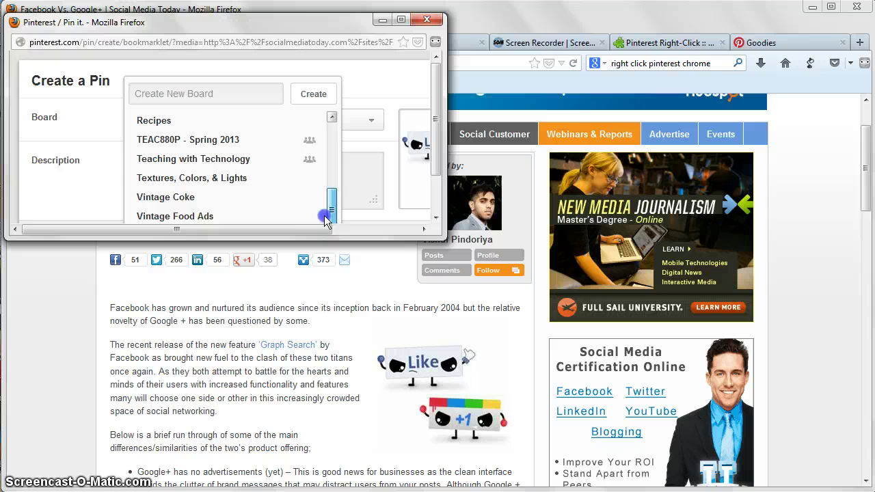
{"action": "left_click_drag", "start_coordinate": [433, 139], "coordinate": [437, 179]}
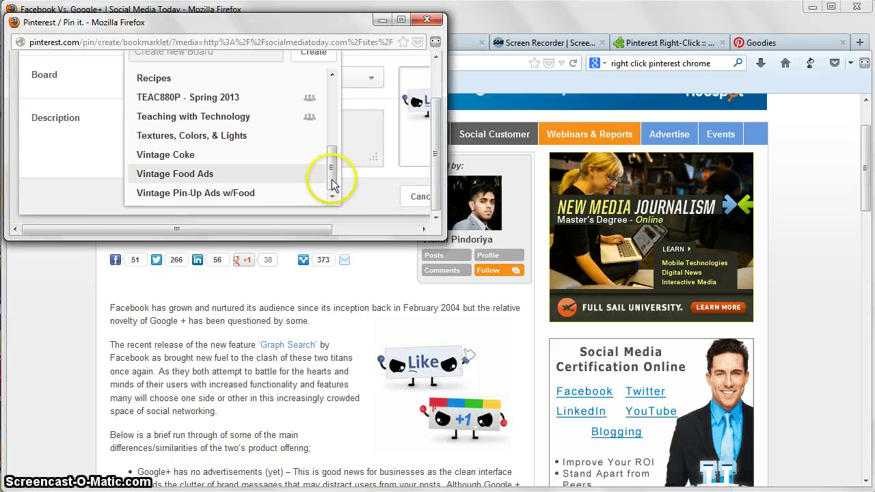
{"action": "left_click_drag", "start_coordinate": [332, 180], "coordinate": [331, 130]}
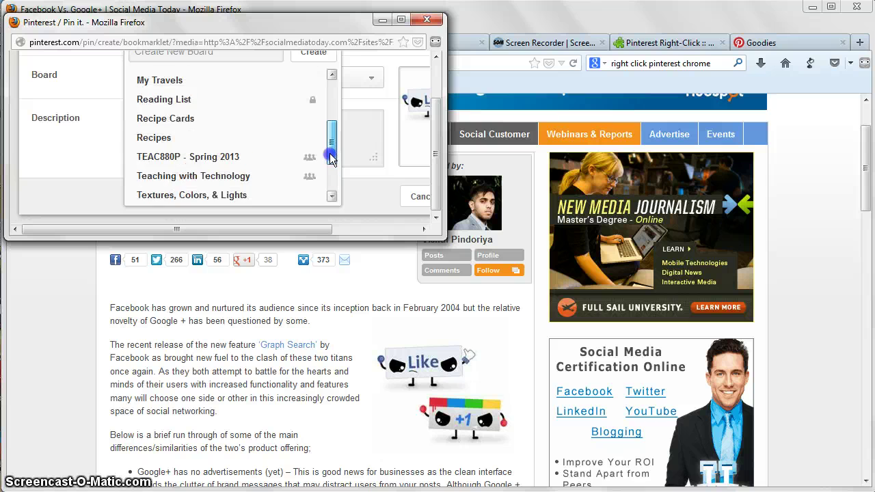
{"action": "left_click", "coordinate": [185, 107]}
Describe the pin 'Great article on Facebook vs, Google+', pin it, and view it.
{"action": "left_click", "coordinate": [137, 123]}
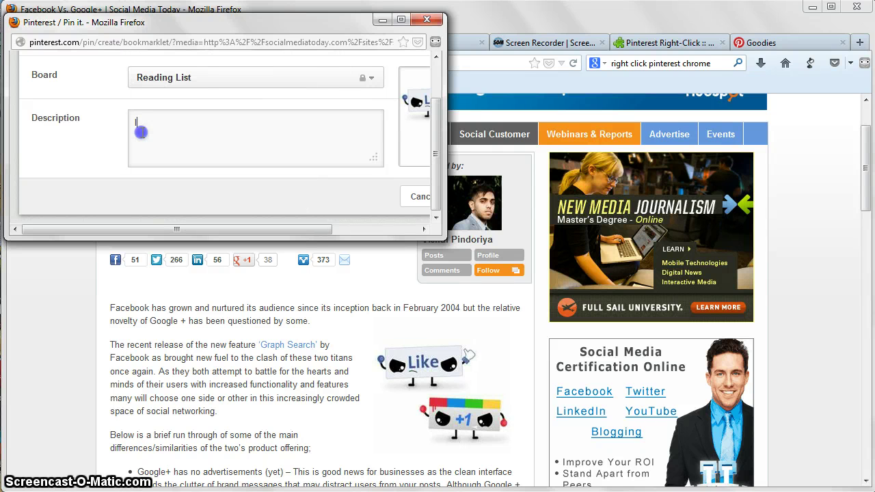
{"action": "type", "text": "gma"}
{"action": "key", "text": "BackSpace"}
{"action": "key", "text": "BackSpace"}
{"action": "key", "text": "BackSpace"}
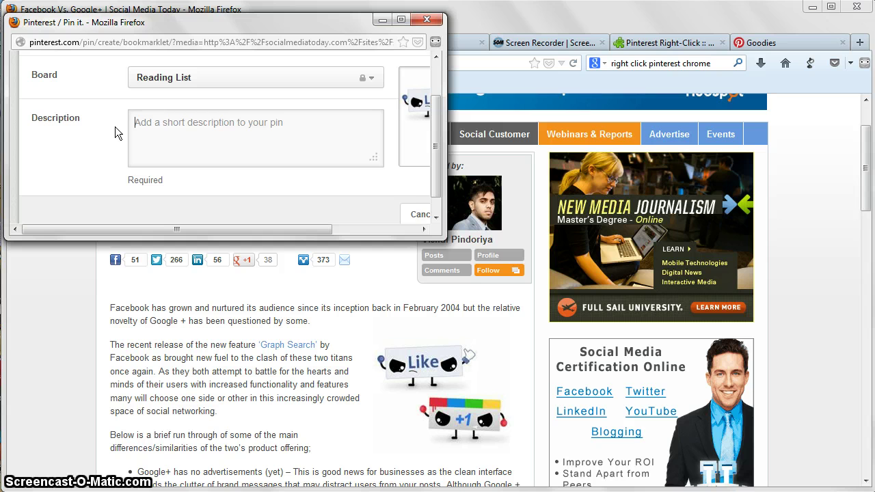
{"action": "type", "text": "Great arti"}
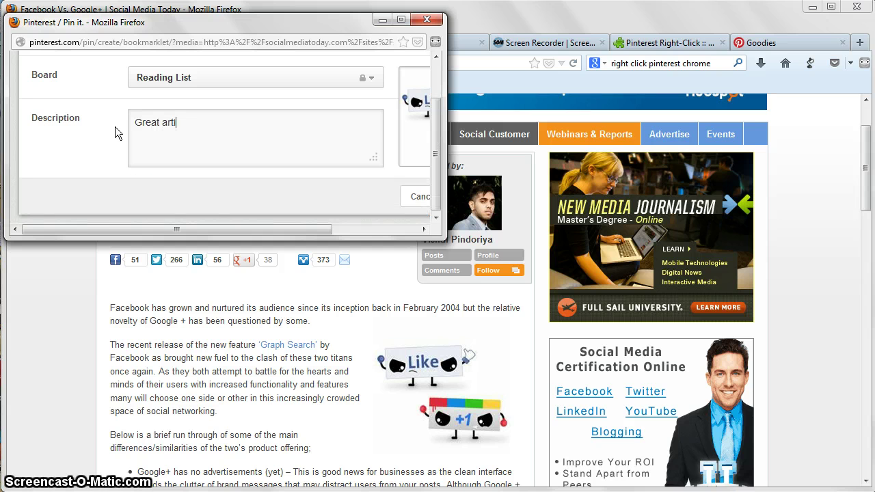
{"action": "type", "text": "cle on Face"}
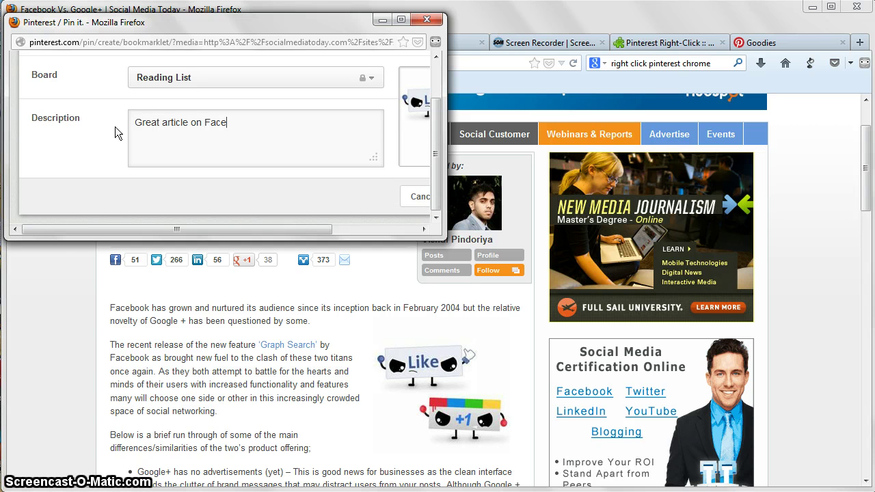
{"action": "type", "text": "book users"}
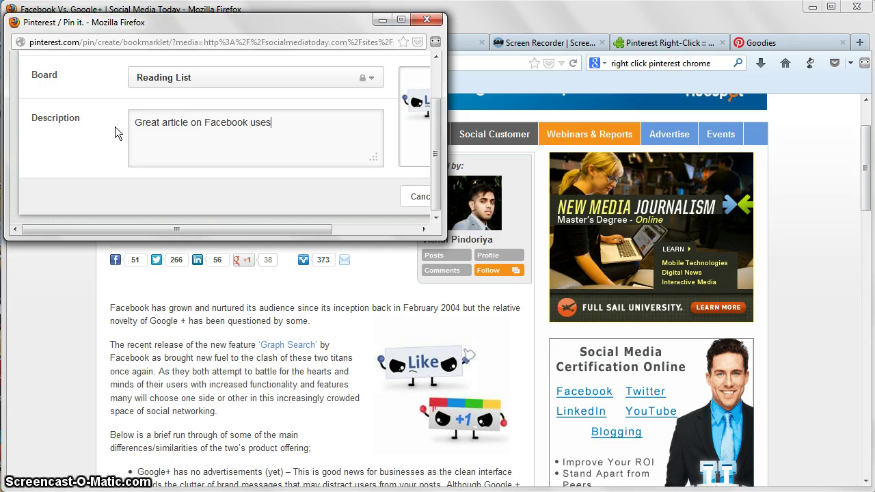
{"action": "key", "text": "BackSpace"}
{"action": "key", "text": "BackSpace"}
{"action": "key", "text": "BackSpace"}
{"action": "key", "text": "BackSpace"}
{"action": "key", "text": "BackSpace"}
{"action": "type", "text": "vs, "}
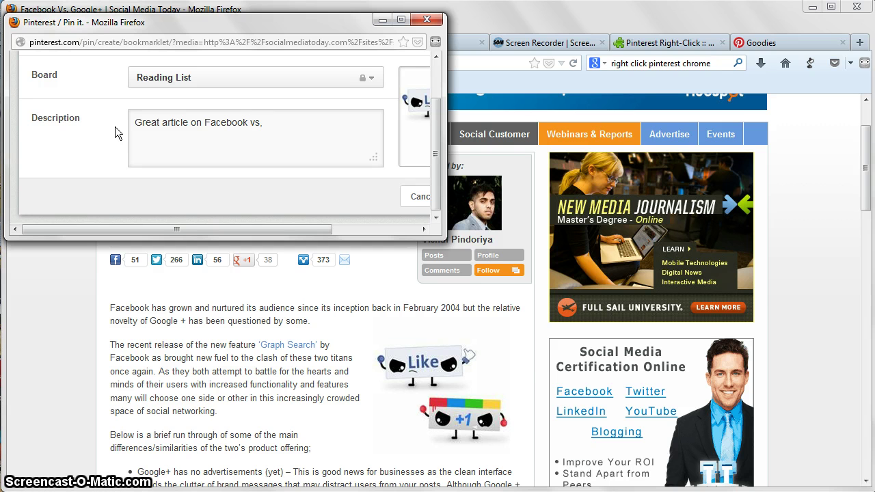
{"action": "type", "text": "Google+"}
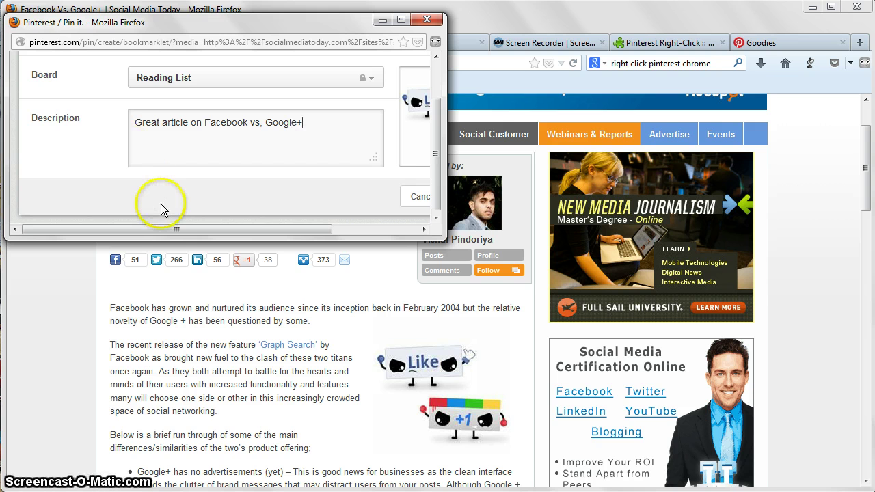
{"action": "left_click", "coordinate": [174, 230]}
{"action": "left_click_drag", "start_coordinate": [173, 230], "coordinate": [240, 231]}
{"action": "left_click", "coordinate": [401, 202]}
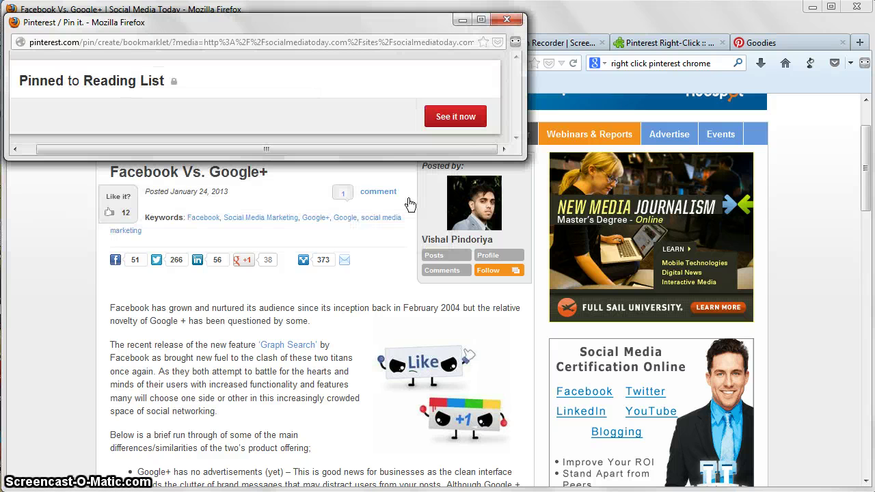
{"action": "left_click", "coordinate": [448, 117]}
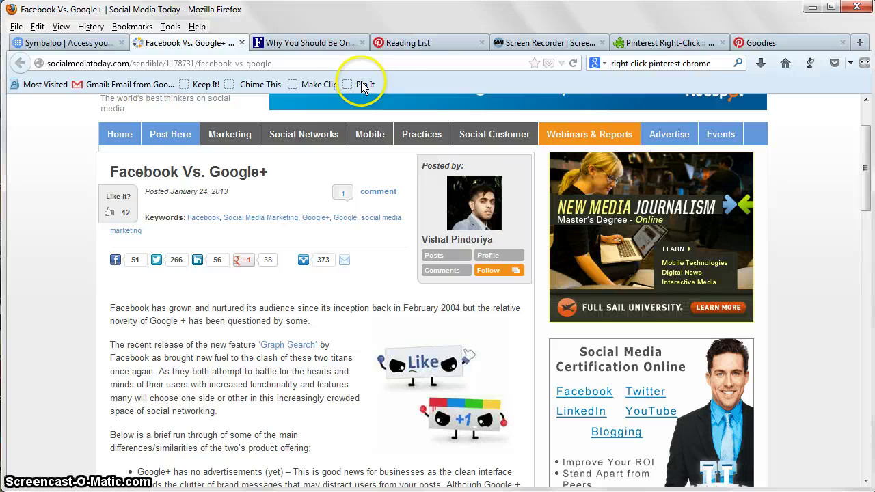
Go to the Forbes 'Why You Should Be On Google Plus' article and scroll down it.
{"action": "left_click", "coordinate": [315, 44]}
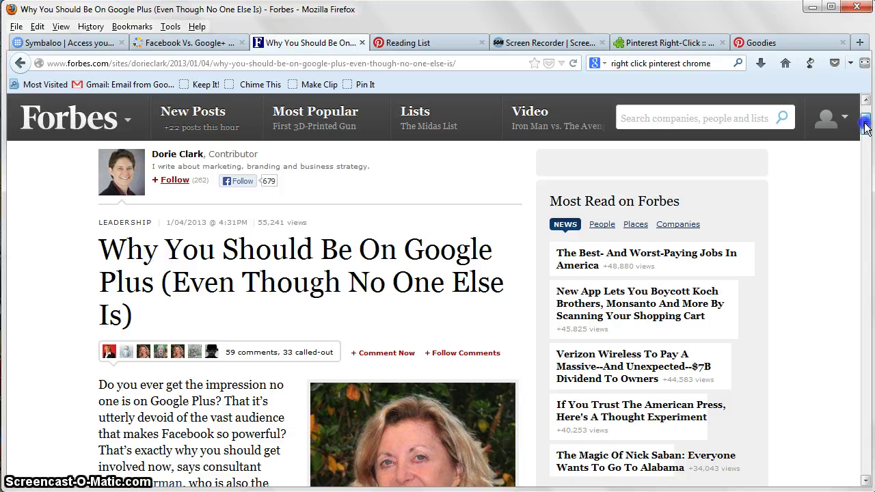
{"action": "left_click_drag", "start_coordinate": [865, 127], "coordinate": [410, 274]}
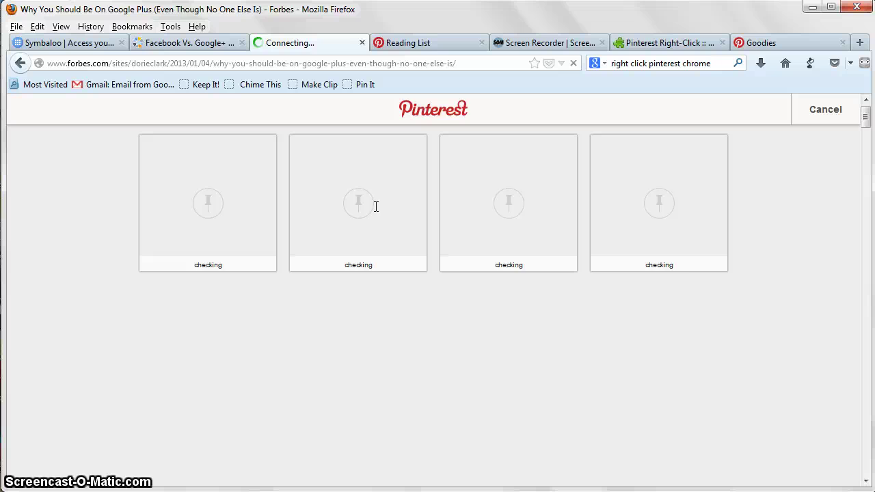
{"action": "mouse_move", "coordinate": [164, 209]}
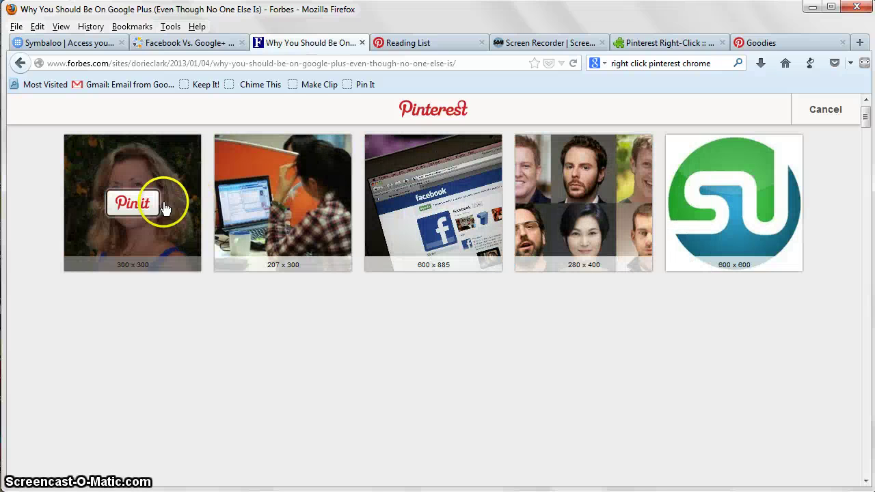
{"action": "mouse_move", "coordinate": [433, 222]}
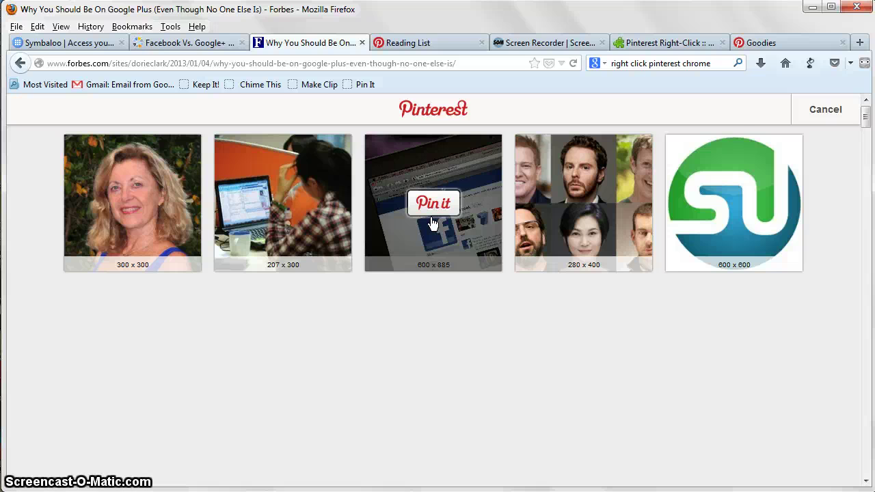
{"action": "left_click", "coordinate": [819, 118]}
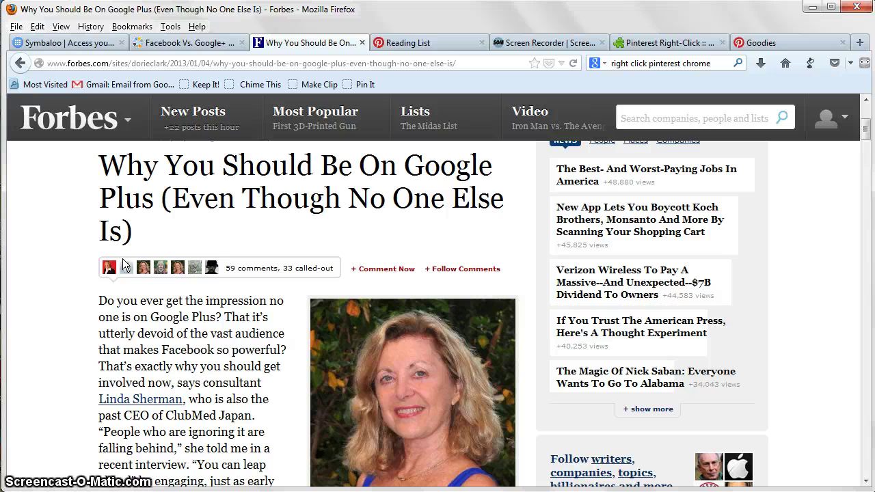
{"action": "left_click", "coordinate": [61, 347]}
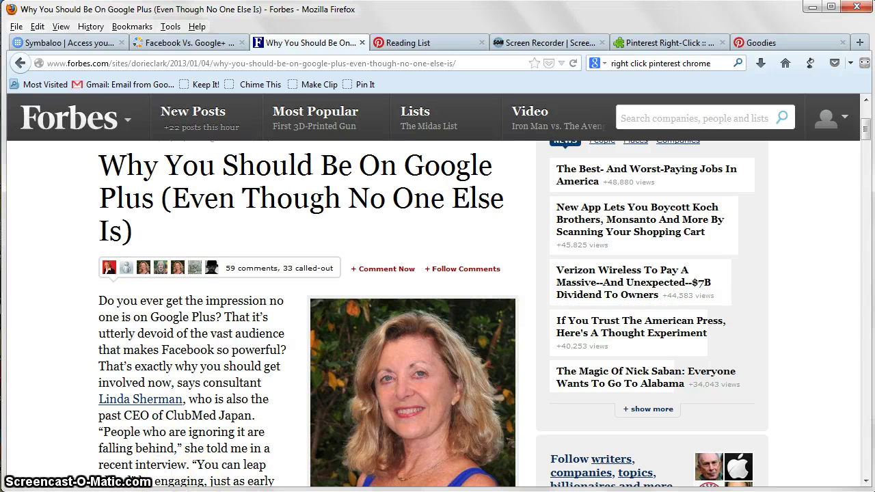